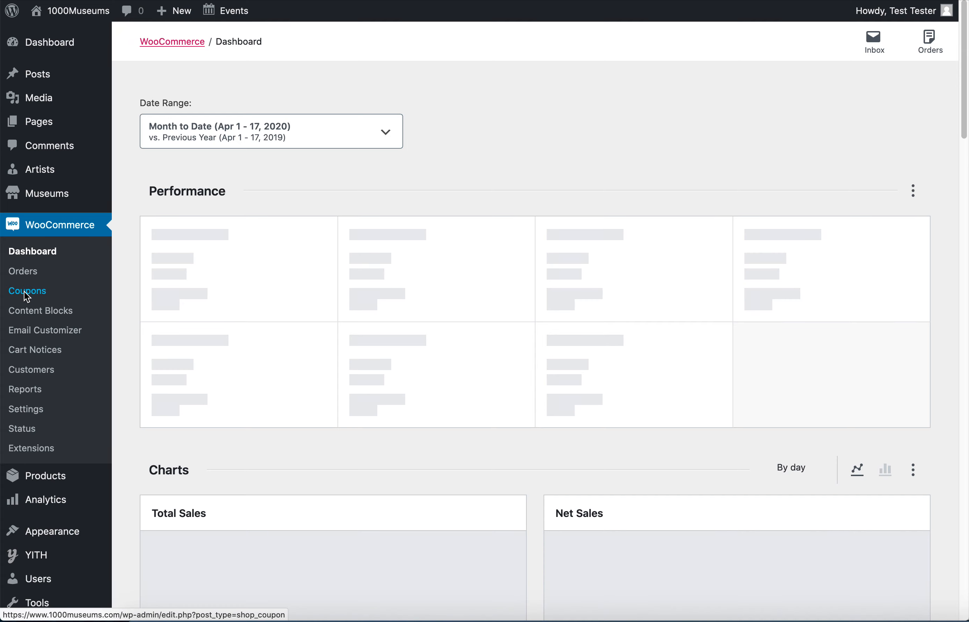
Start a new coupon in the WooCommerce coupons list and generate a random coupon code for it.
{"action": "left_click", "coordinate": [27, 292]}
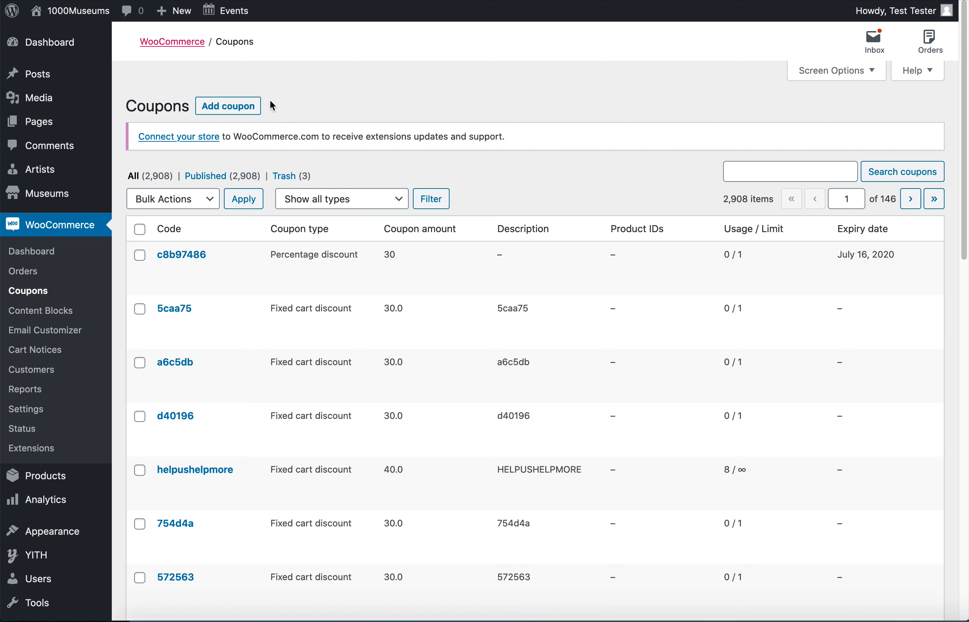
{"action": "left_click", "coordinate": [226, 106]}
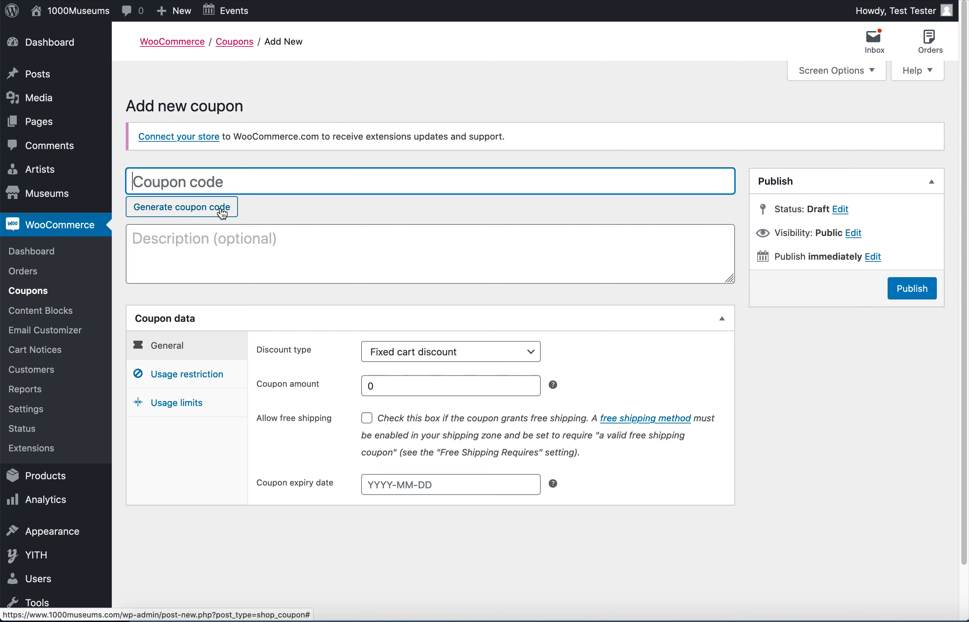
{"action": "left_click", "coordinate": [206, 209]}
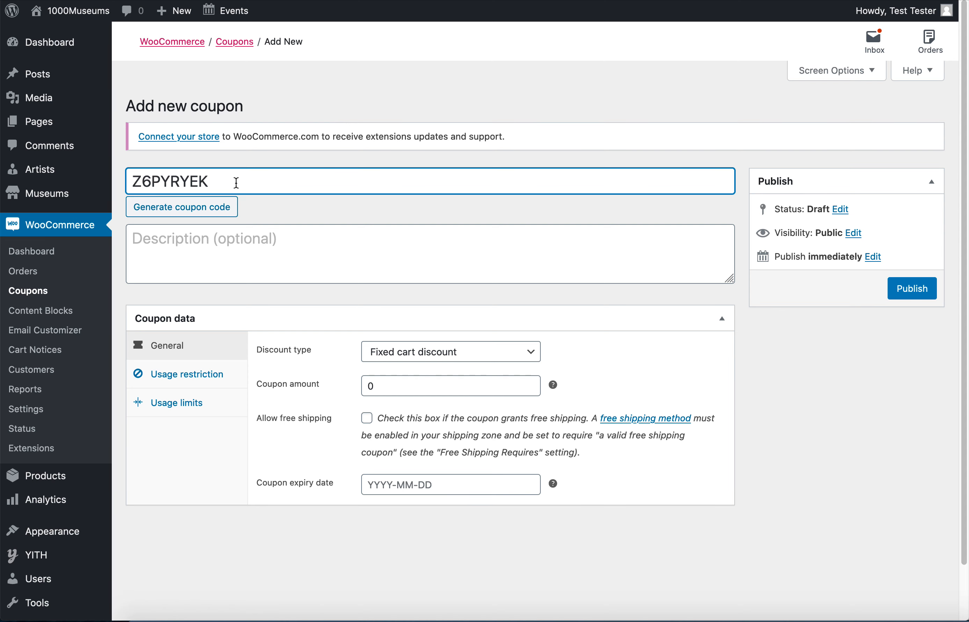
Fill in the coupon description with the customer's full name followed by "30% off".
{"action": "left_click", "coordinate": [240, 256]}
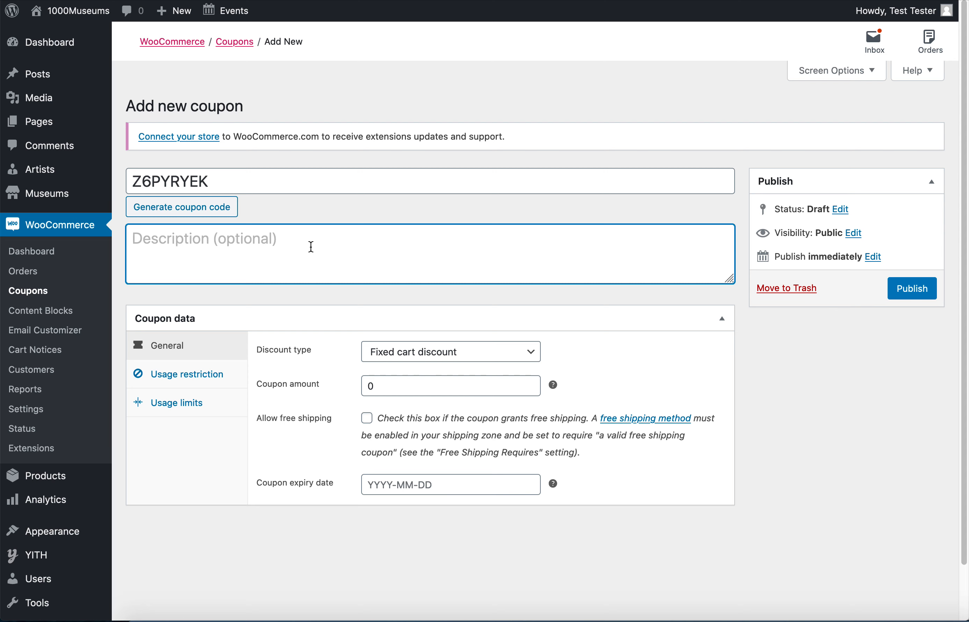
{"action": "type", "text": "Jane Do"}
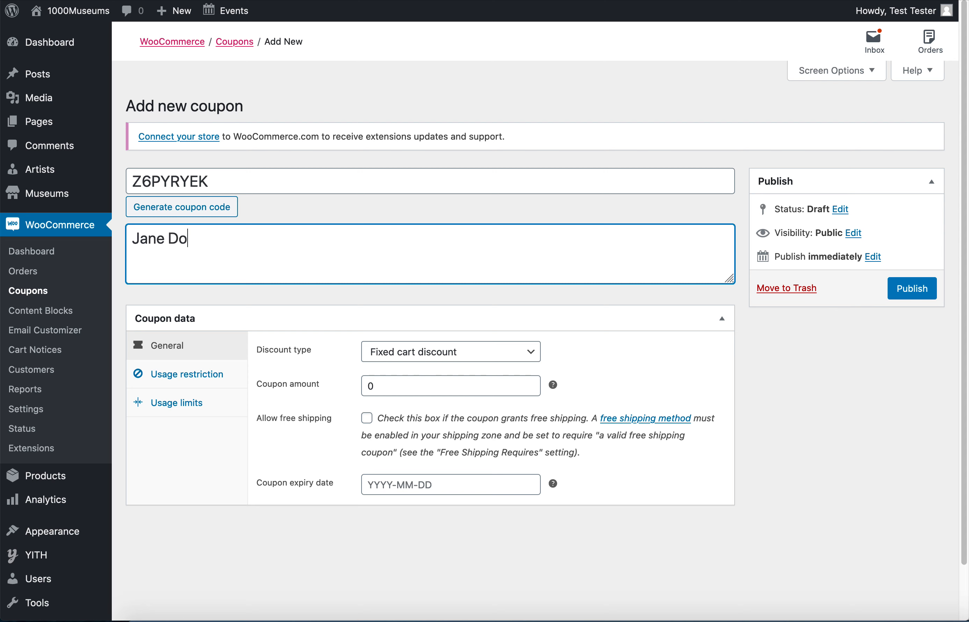
{"action": "type", "text": "e 30% off"}
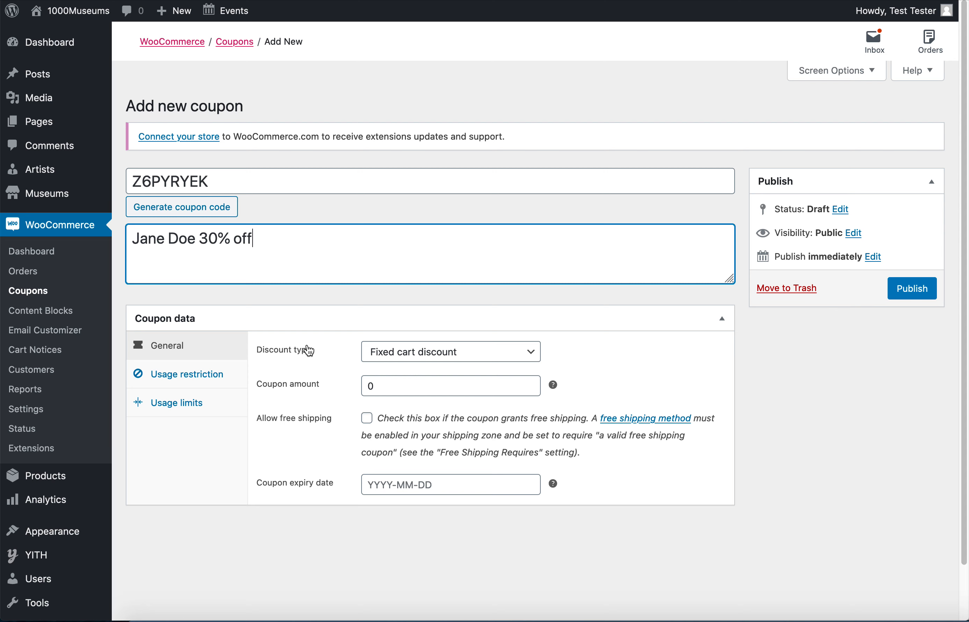
Set the discount type to Percentage discount and the coupon amount to 30.
{"action": "left_click", "coordinate": [395, 349]}
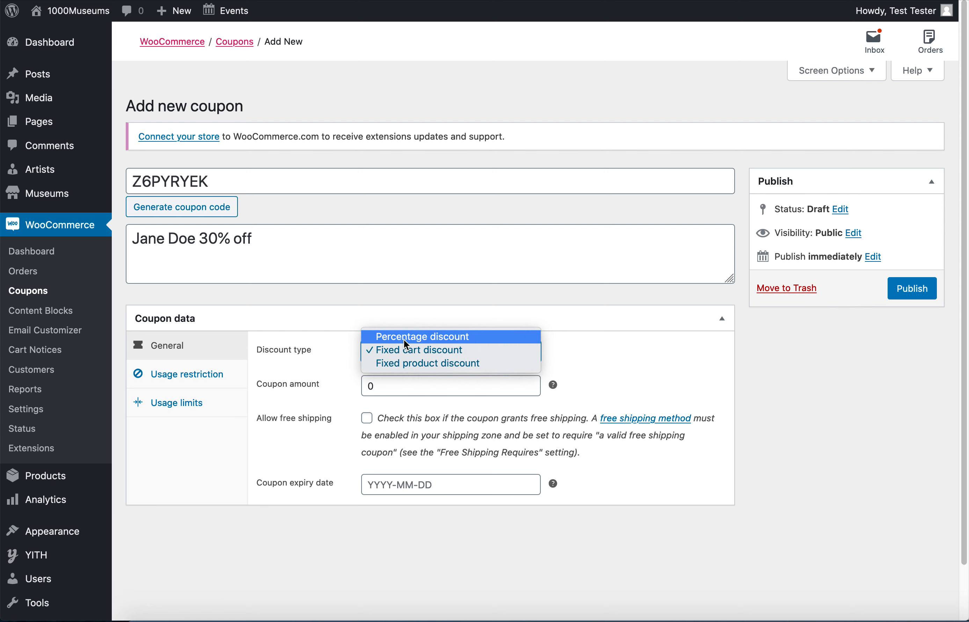
{"action": "left_click", "coordinate": [405, 340]}
{"action": "left_click", "coordinate": [391, 385]}
{"action": "left_click", "coordinate": [370, 385]}
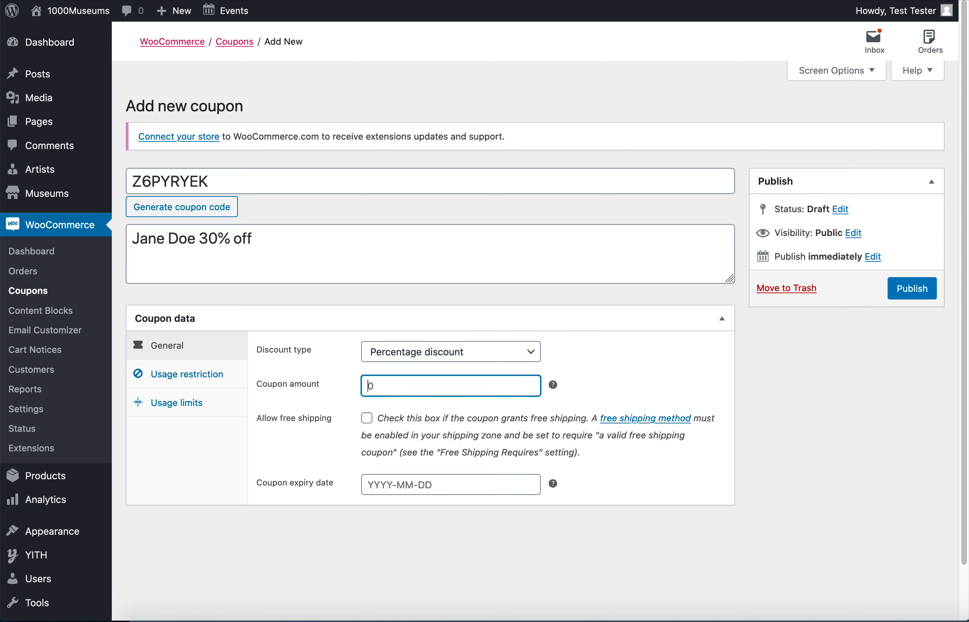
{"action": "type", "text": "3"}
{"action": "left_click", "coordinate": [606, 351]}
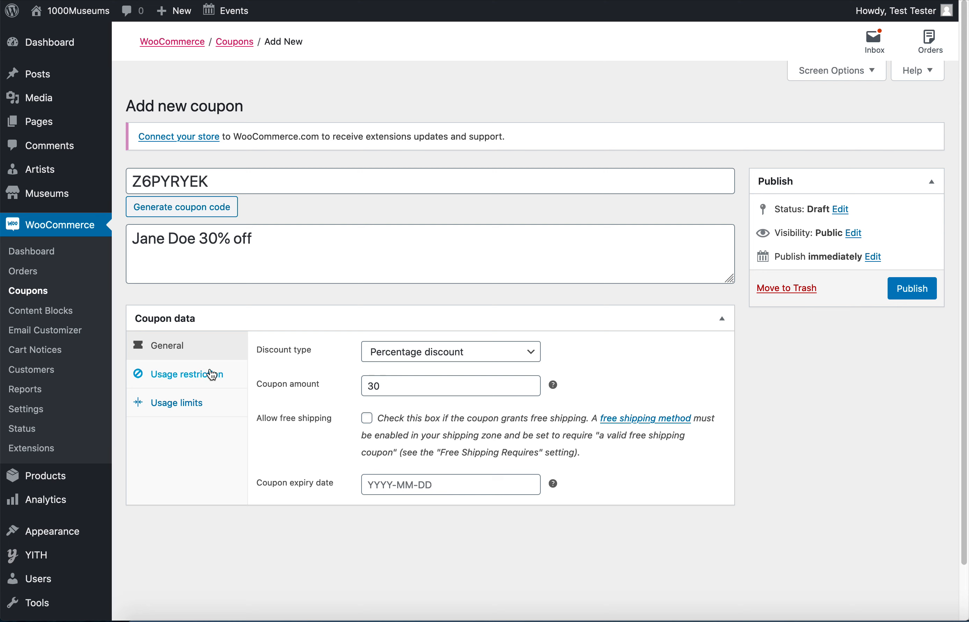
Restrict the coupon to individual use only so it cannot be combined with other coupons.
{"action": "left_click", "coordinate": [186, 375]}
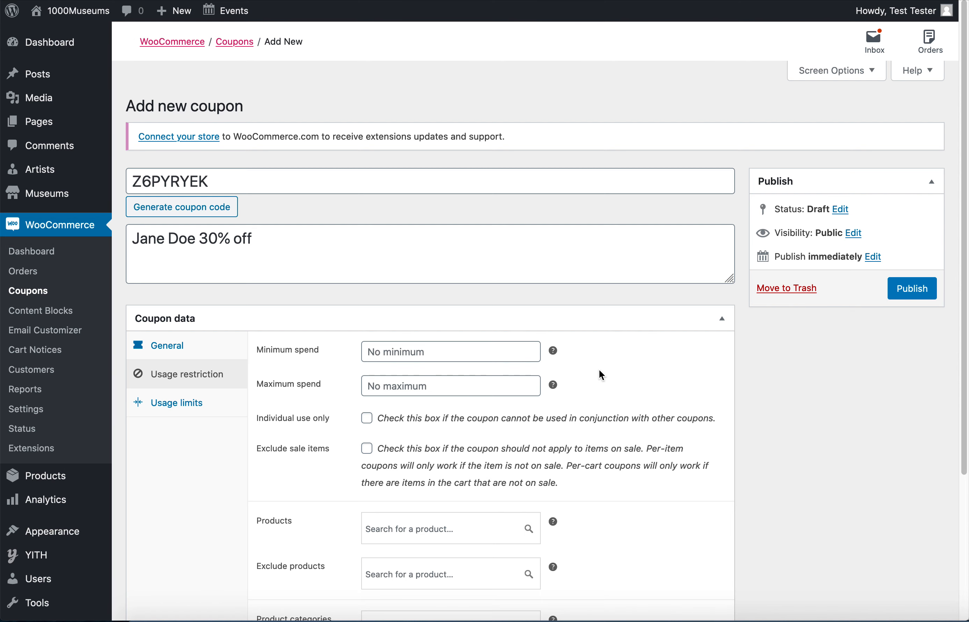
{"action": "scroll", "coordinate": [611, 379], "scroll_direction": "down", "scroll_amount": 5}
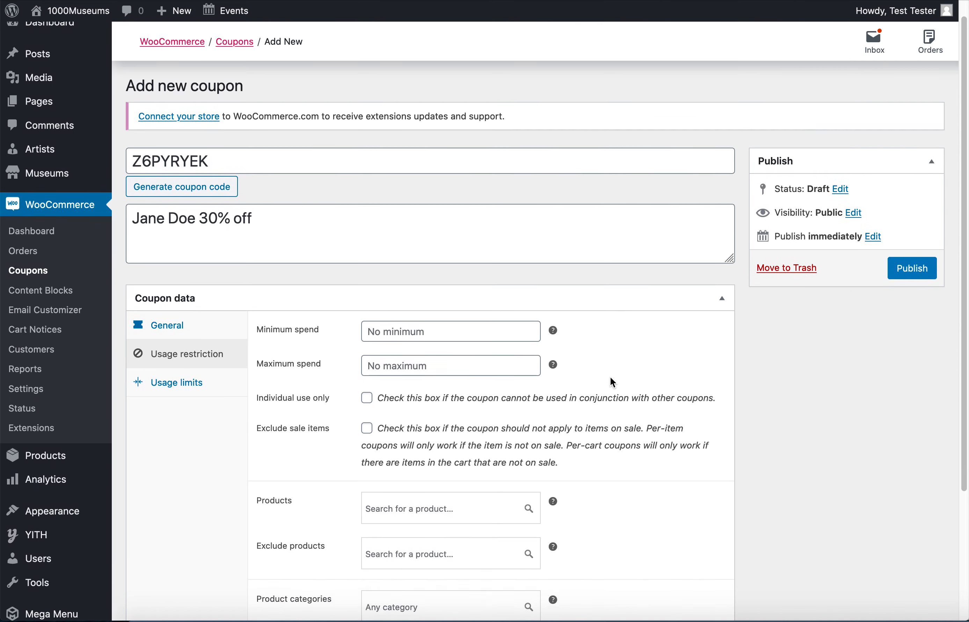
{"action": "scroll", "coordinate": [610, 377], "scroll_direction": "down", "scroll_amount": 3}
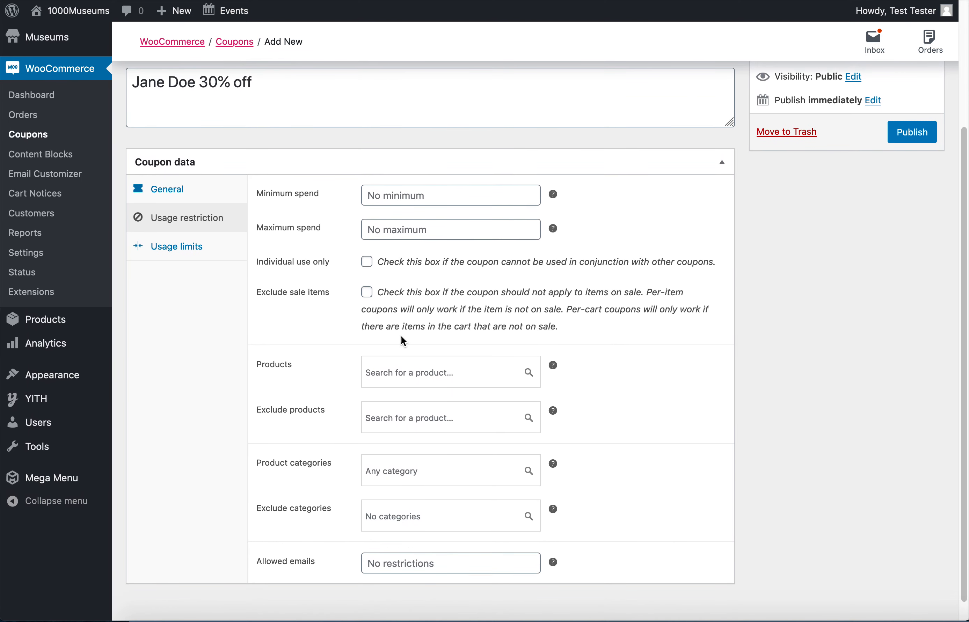
{"action": "left_click", "coordinate": [367, 263]}
{"action": "scroll", "coordinate": [623, 351], "scroll_direction": "down", "scroll_amount": 1}
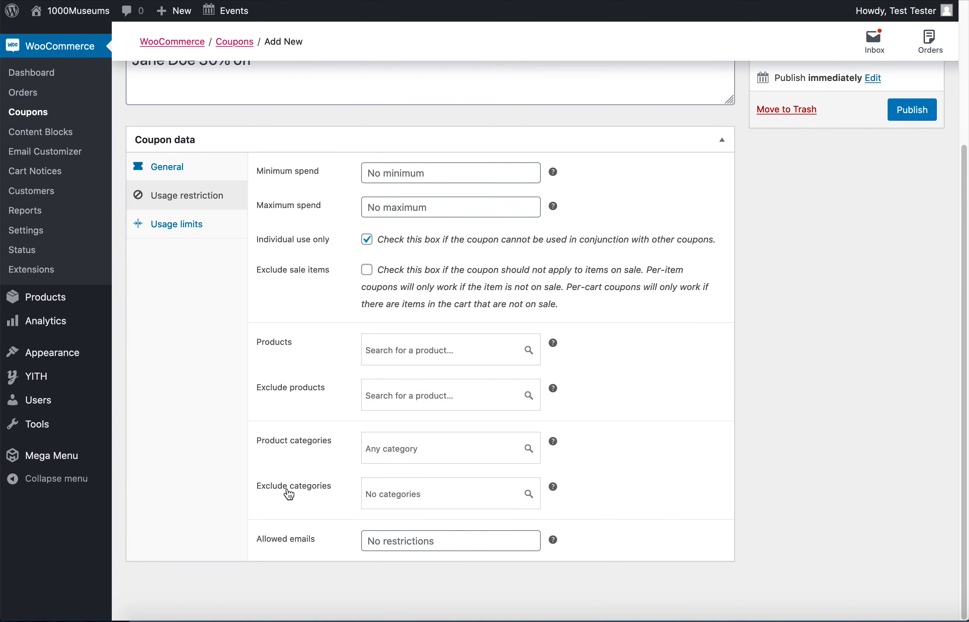
Exclude the Gifts and Premium Gift Cards categories from the coupon, leaving the allowed emails field empty.
{"action": "left_click", "coordinate": [432, 495]}
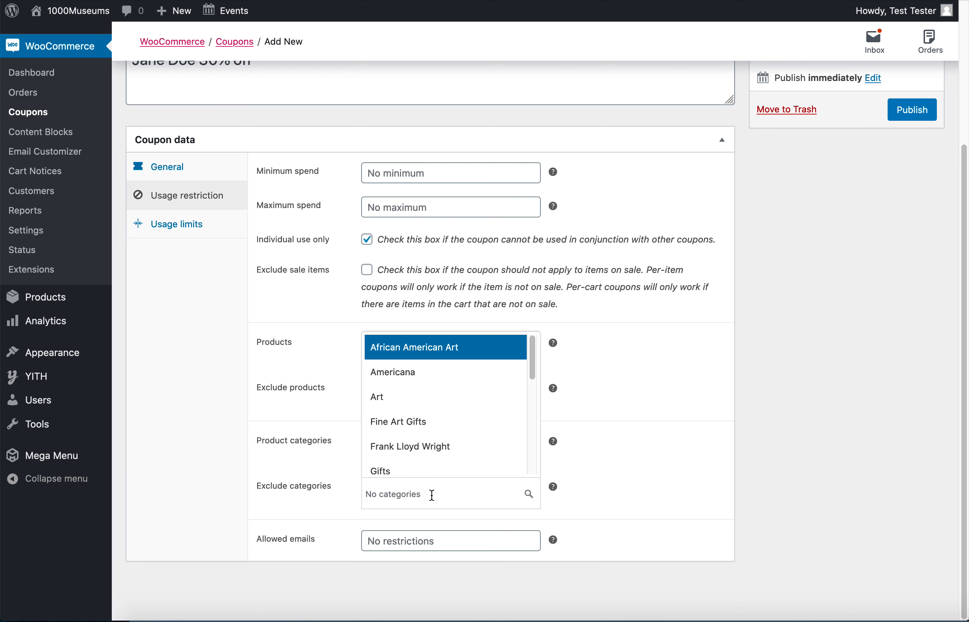
{"action": "left_click", "coordinate": [387, 472]}
{"action": "left_click", "coordinate": [429, 491]}
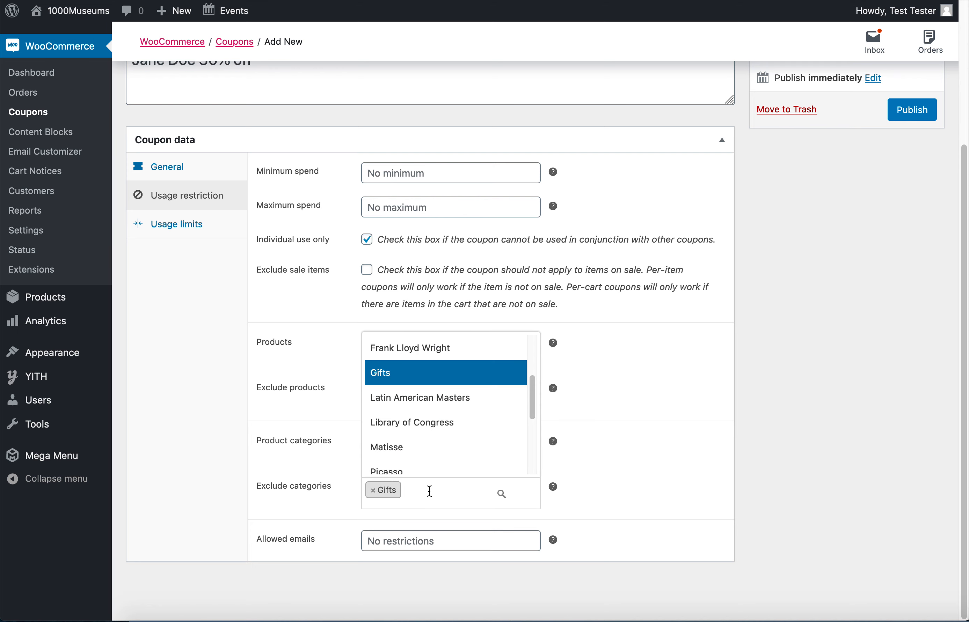
{"action": "scroll", "coordinate": [476, 450], "scroll_direction": "down", "scroll_amount": 3}
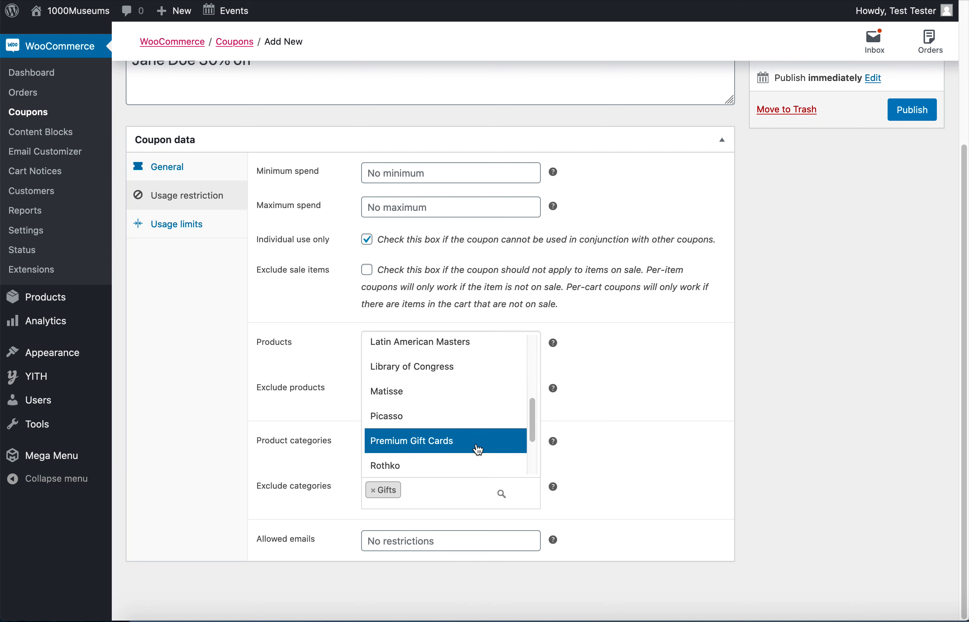
{"action": "left_click", "coordinate": [419, 443]}
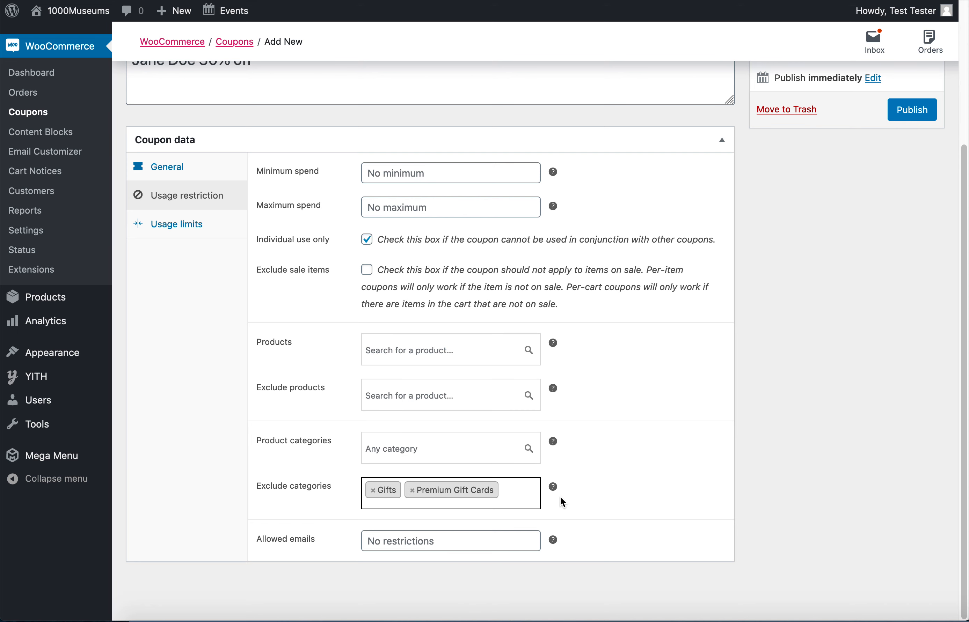
{"action": "left_click", "coordinate": [417, 541]}
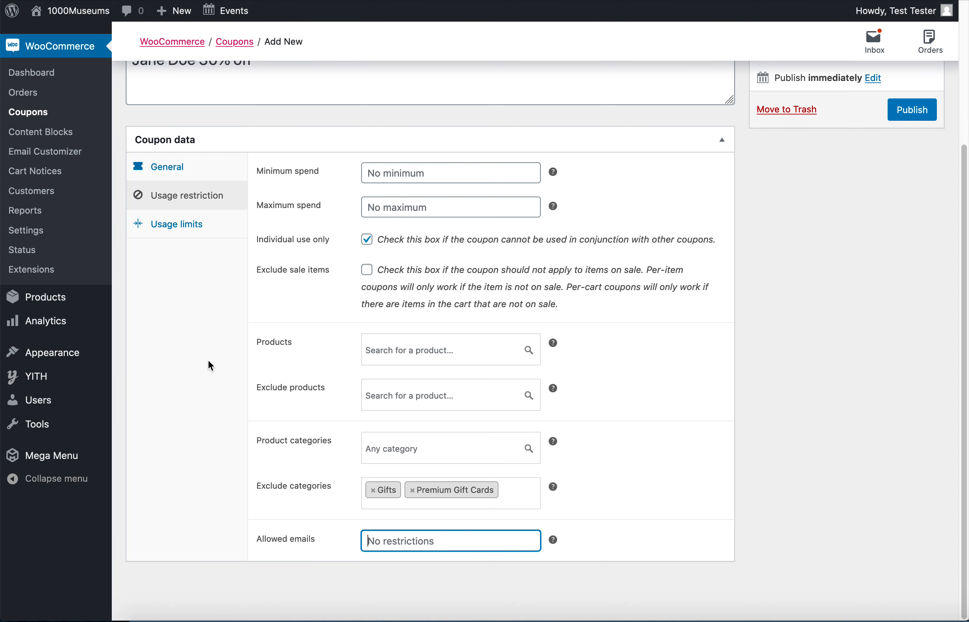
Set the usage limit per coupon to 1 and publish the coupon.
{"action": "left_click", "coordinate": [175, 225]}
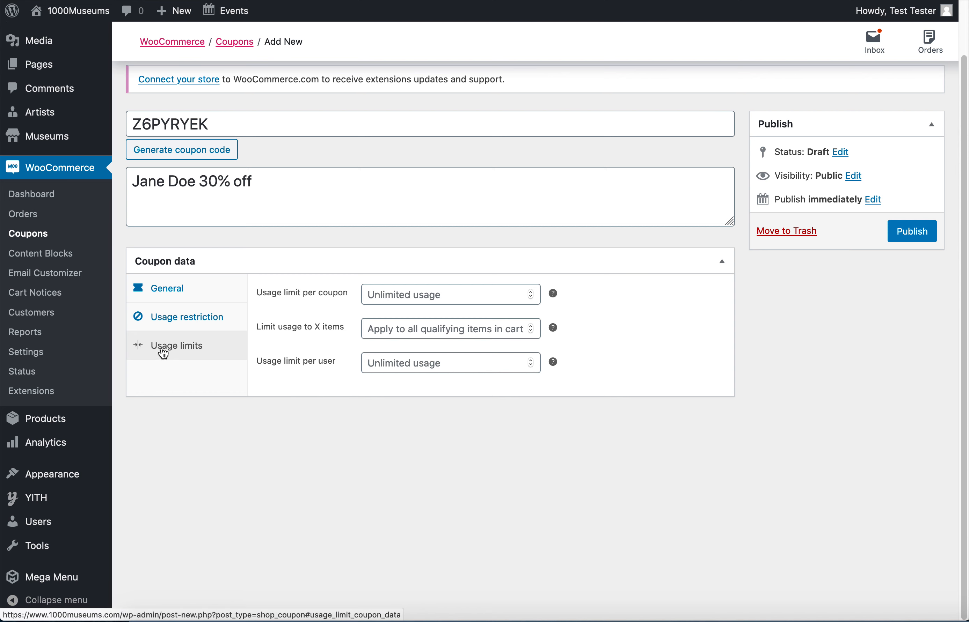
{"action": "left_click", "coordinate": [406, 298]}
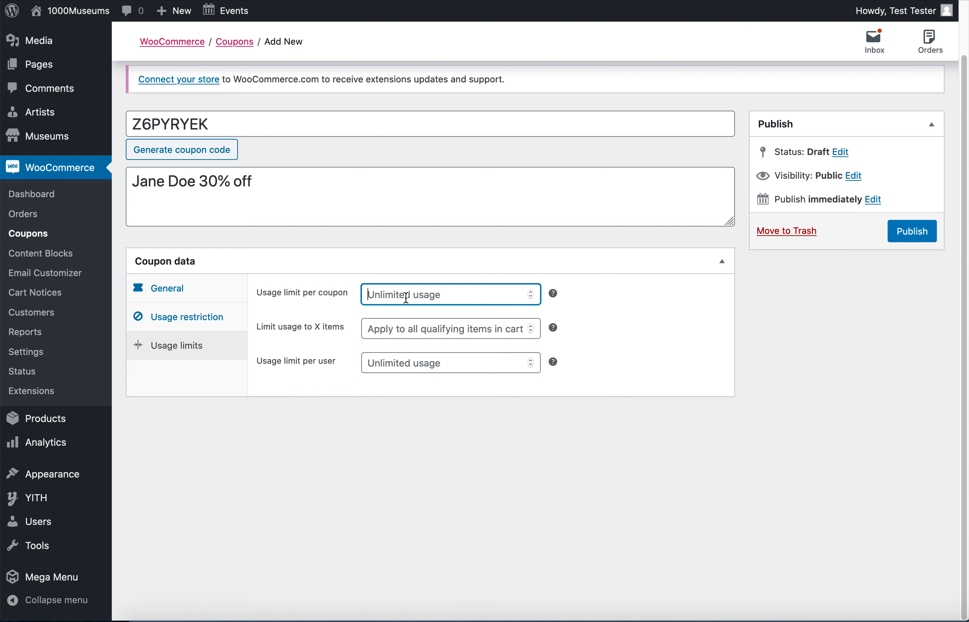
{"action": "type", "text": "1"}
{"action": "left_click", "coordinate": [686, 364]}
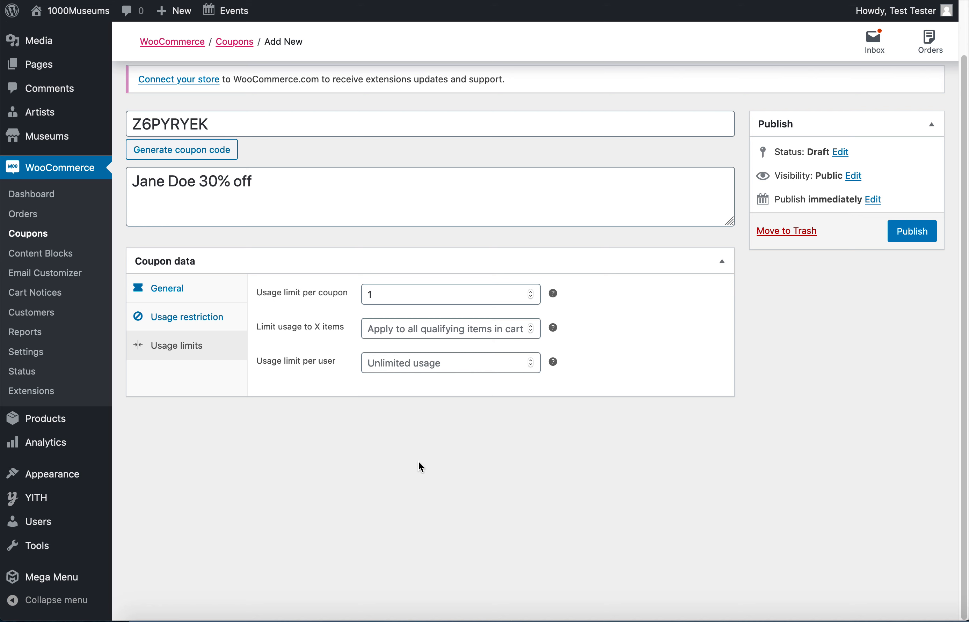
{"action": "left_click", "coordinate": [904, 238]}
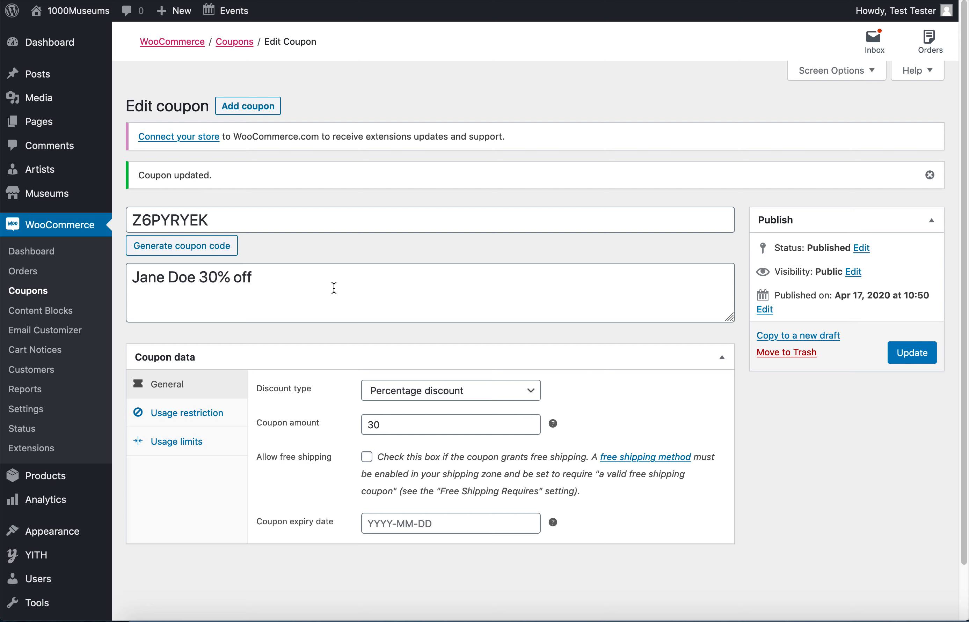
Copy the published coupon to a new draft and generate a new coupon code for the copy.
{"action": "left_click", "coordinate": [789, 338]}
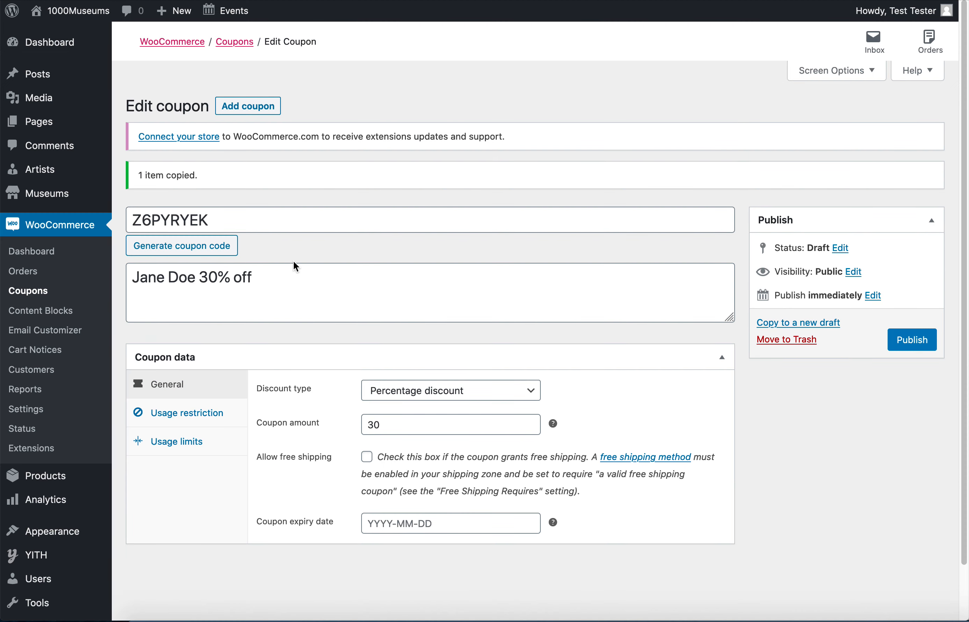
{"action": "left_click", "coordinate": [170, 249]}
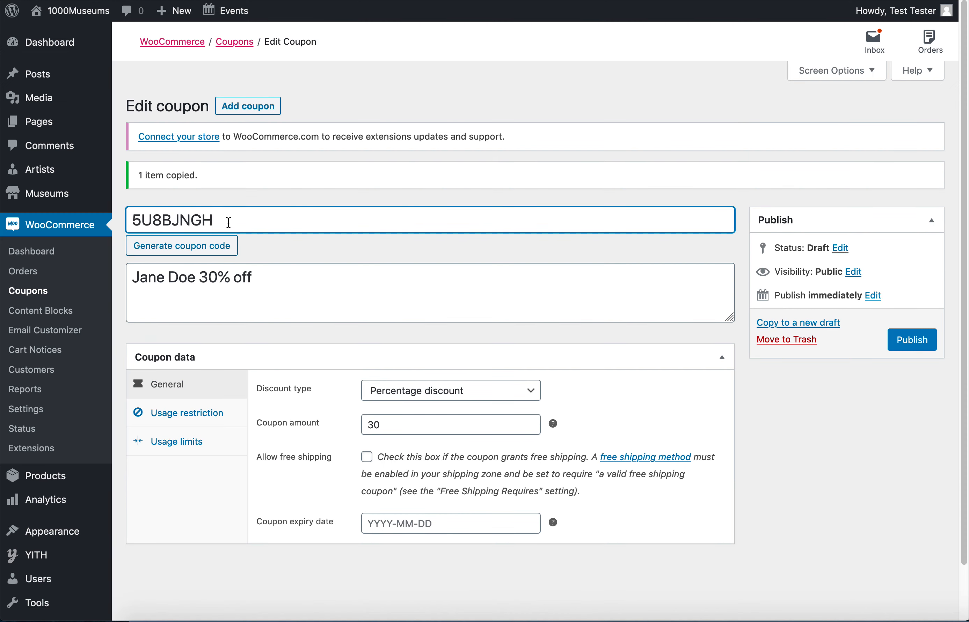
Remove the customer's name from the copied coupon's description so it reads "30% off".
{"action": "left_click_drag", "start_coordinate": [206, 280], "coordinate": [110, 278]}
{"action": "type", "text": "3"}
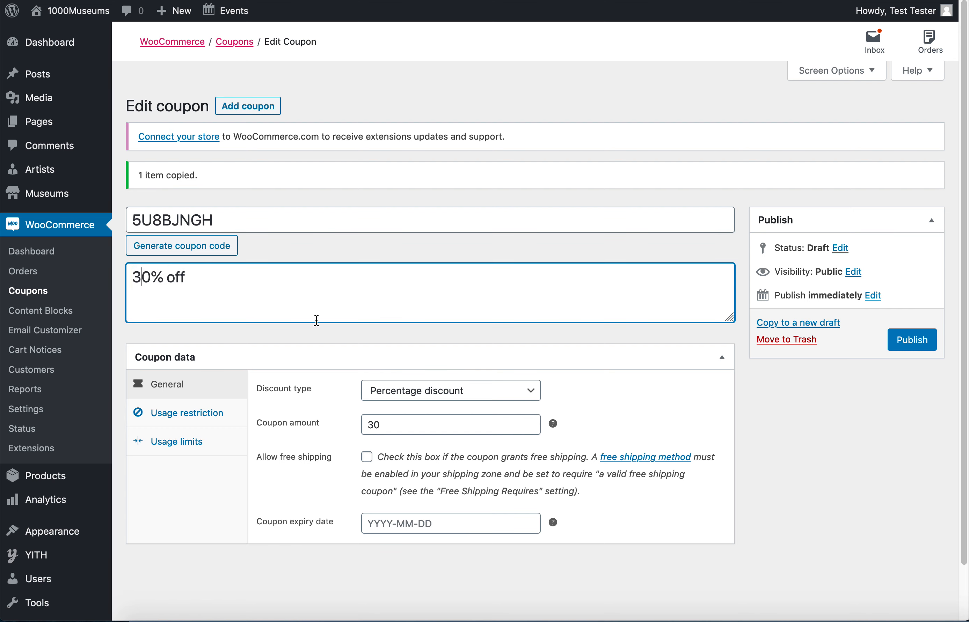
{"action": "left_click", "coordinate": [267, 278]}
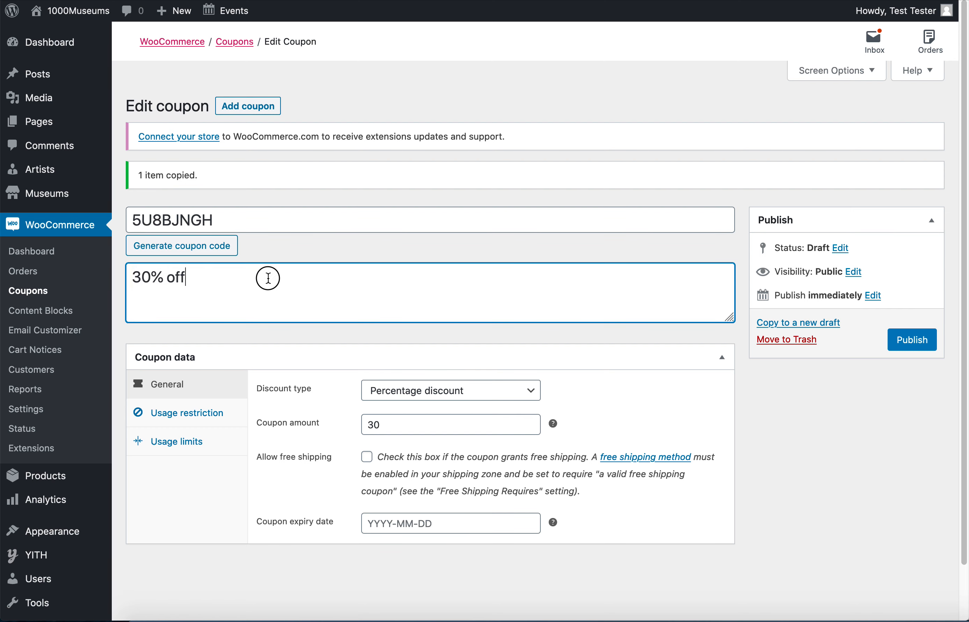
{"action": "left_click_drag", "start_coordinate": [243, 274], "coordinate": [135, 277]}
{"action": "left_click", "coordinate": [236, 276]}
Publish the copied coupon after checking its usage restrictions and usage limits, and return to the coupons list.
{"action": "left_click", "coordinate": [192, 414]}
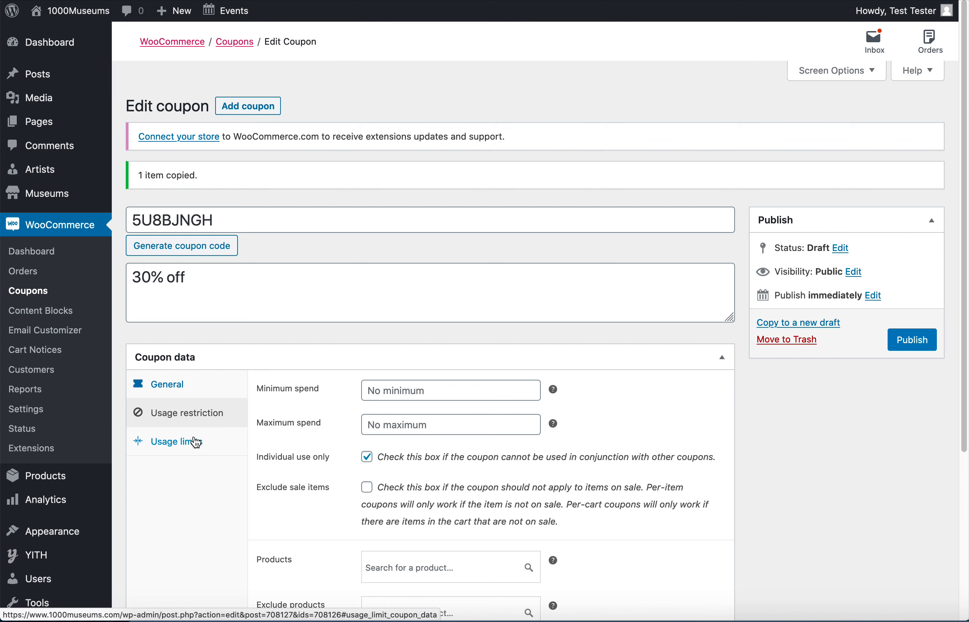
{"action": "scroll", "coordinate": [336, 471], "scroll_direction": "down", "scroll_amount": 5}
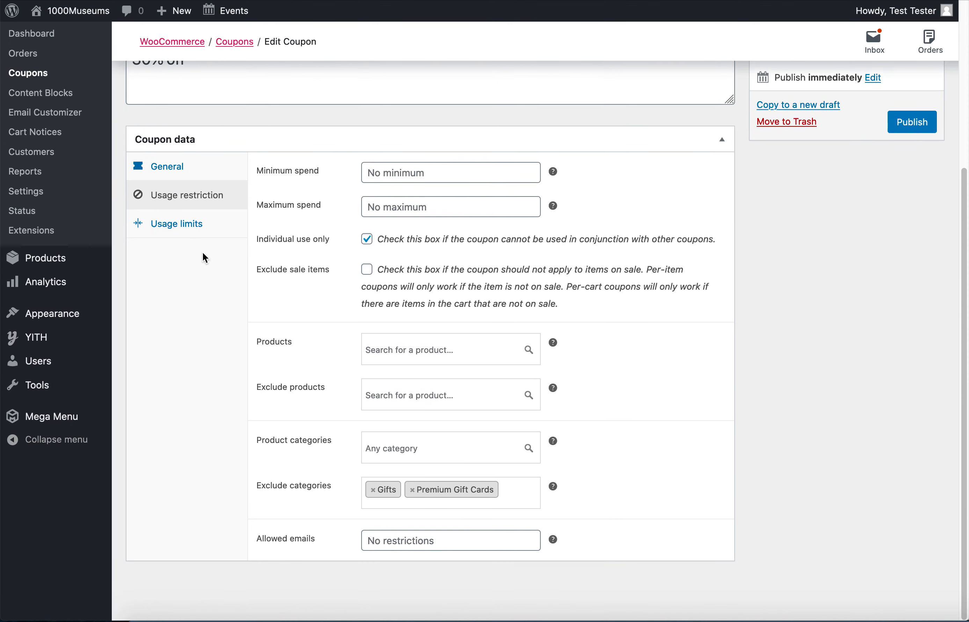
{"action": "left_click", "coordinate": [184, 225]}
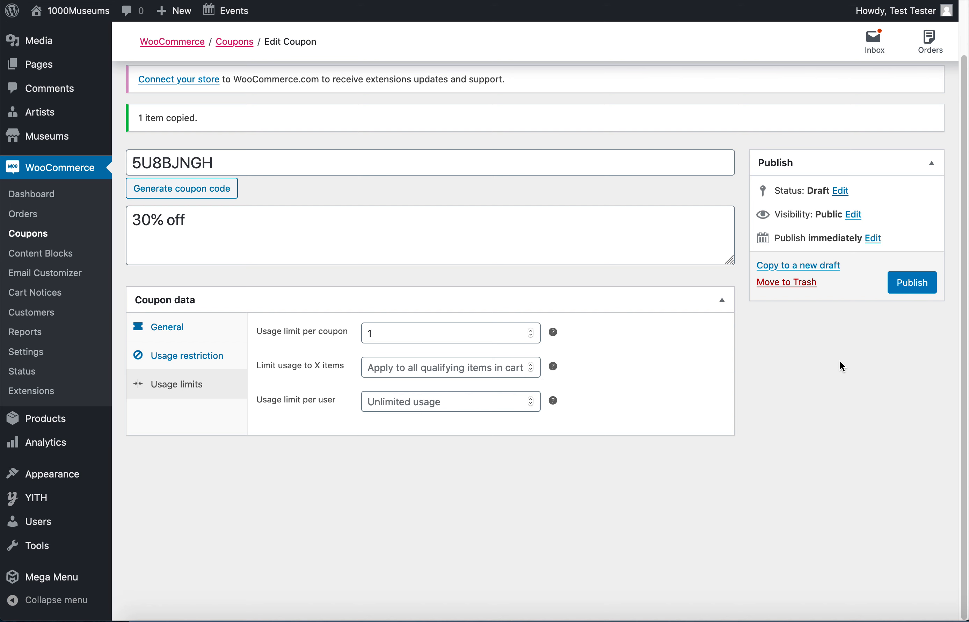
{"action": "left_click", "coordinate": [911, 287]}
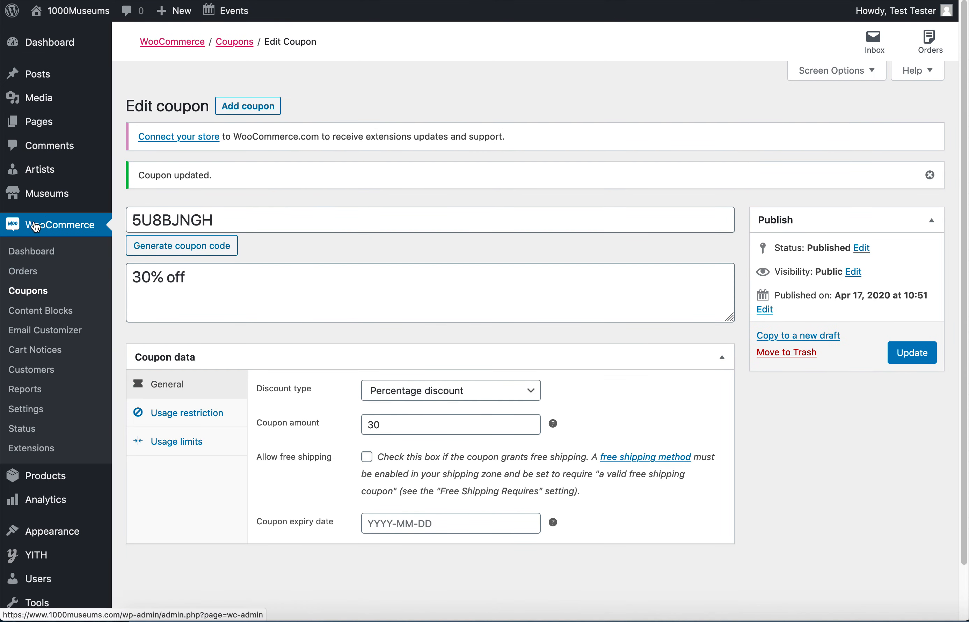
{"action": "left_click", "coordinate": [27, 298]}
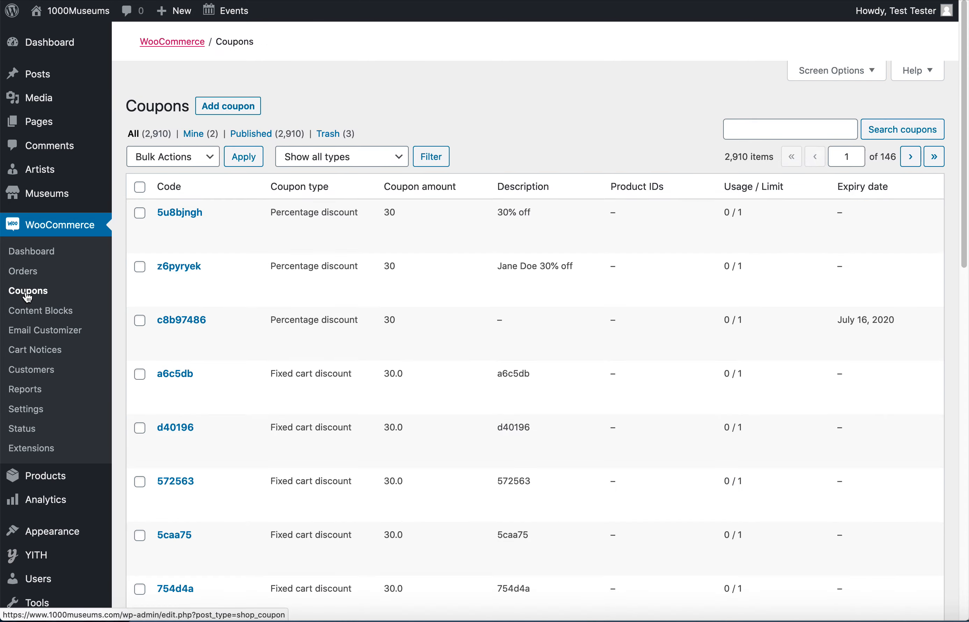